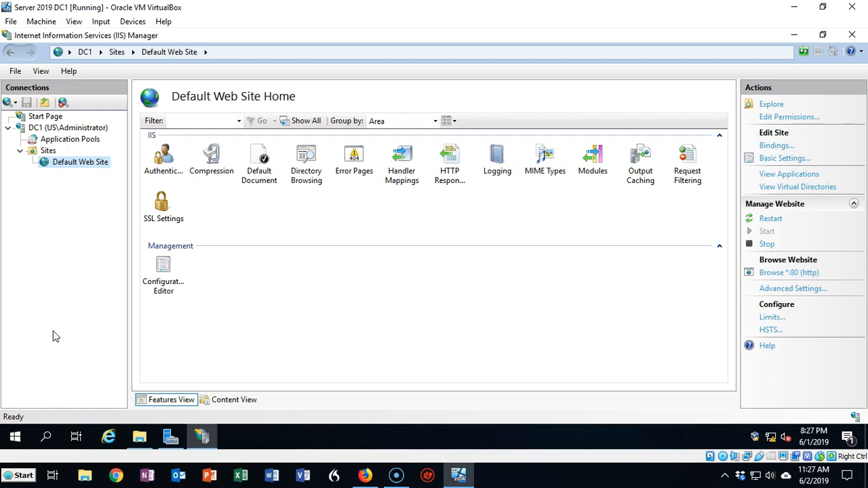
Open the Authentication feature of Default Web Site and check which authentication methods it offers.
{"action": "right_click", "coordinate": [26, 462]}
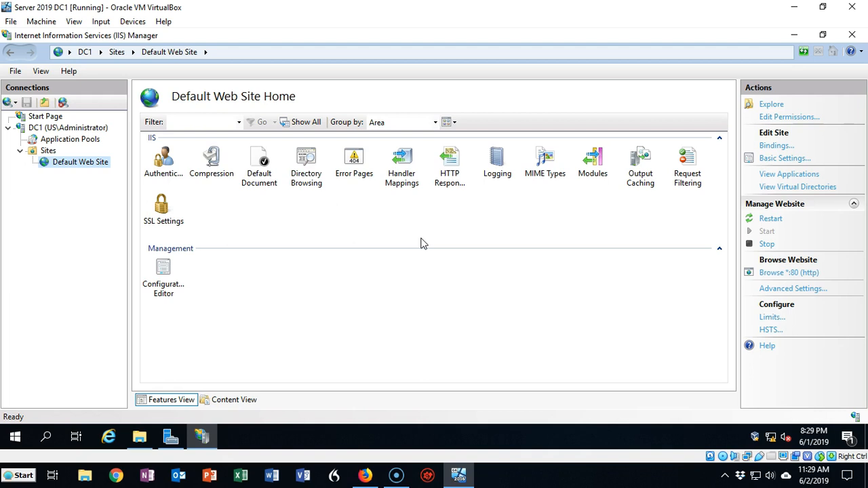
{"action": "double_click", "coordinate": [162, 157]}
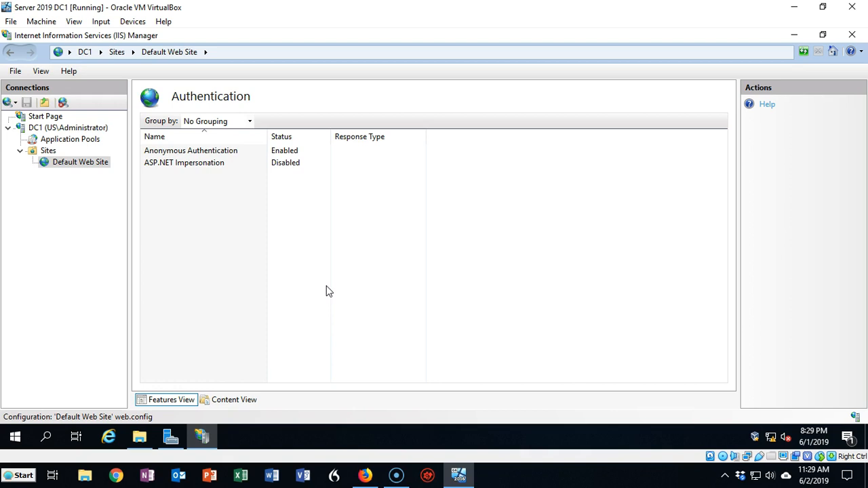
{"action": "left_click", "coordinate": [213, 151]}
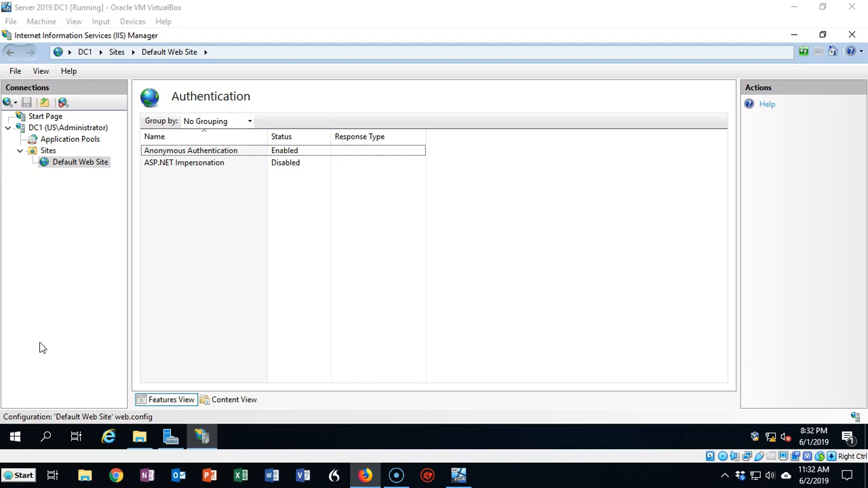
Switch to Server Manager, start the Add Roles and Features Wizard and advance to the server role selection.
{"action": "left_click", "coordinate": [170, 437]}
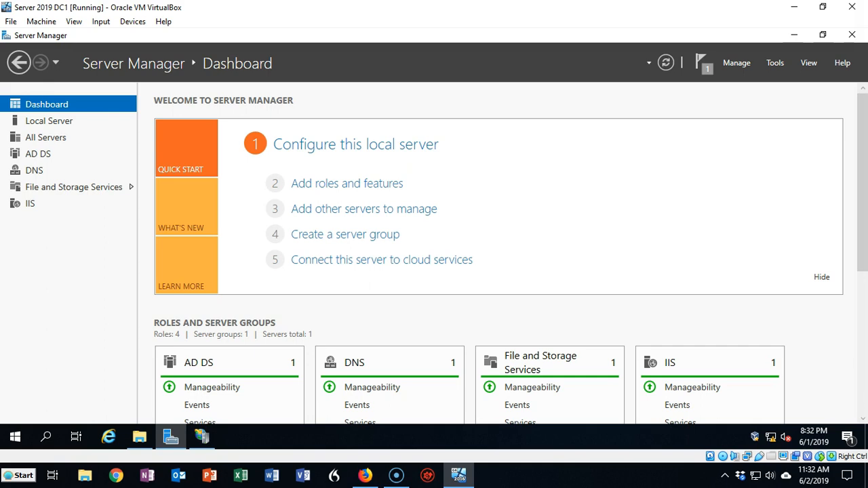
{"action": "left_click", "coordinate": [348, 192]}
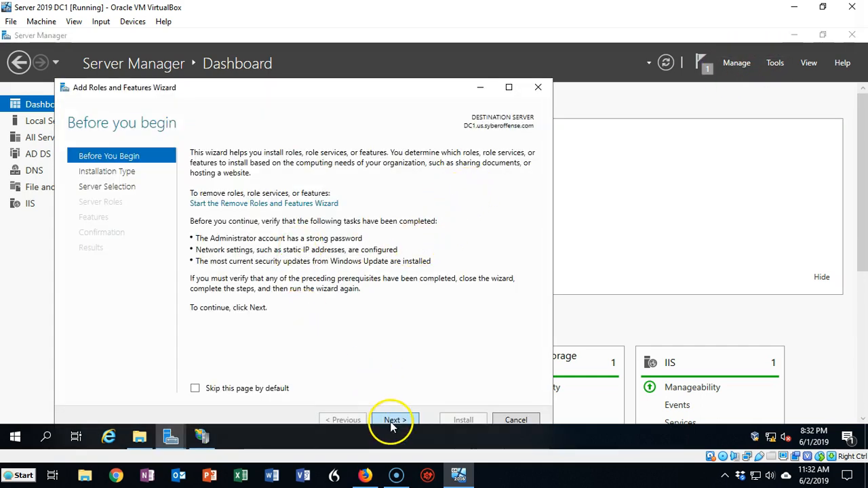
{"action": "left_click", "coordinate": [393, 420]}
{"action": "left_click", "coordinate": [392, 420]}
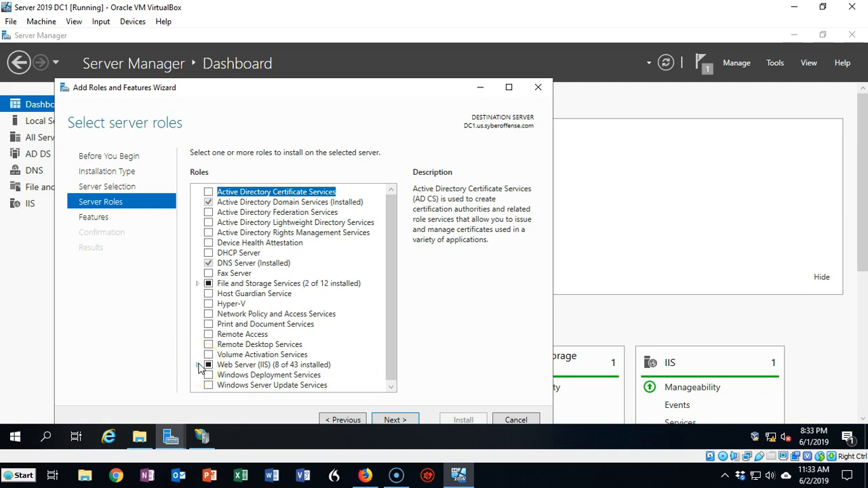
Select the Windows Authentication and Basic Authentication role services under Security in the Web Server (IIS) role.
{"action": "left_click", "coordinate": [198, 365]}
{"action": "scroll", "coordinate": [359, 286], "scroll_direction": "down", "scroll_amount": 1}
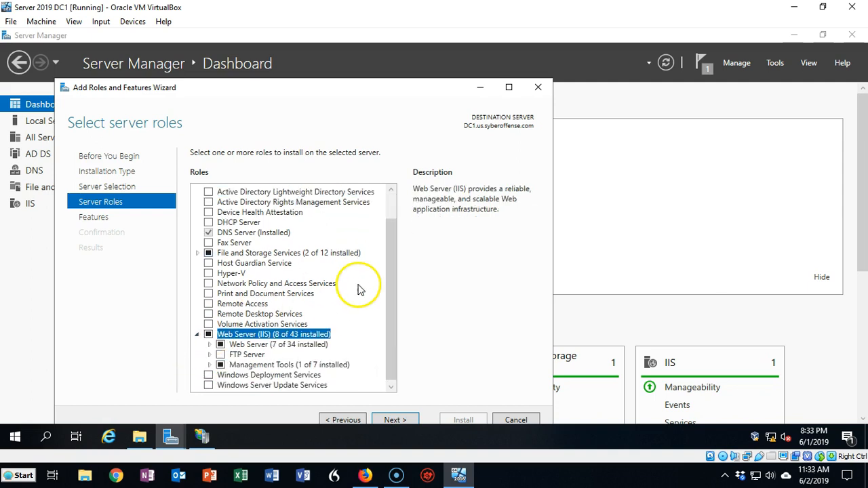
{"action": "left_click", "coordinate": [210, 344]}
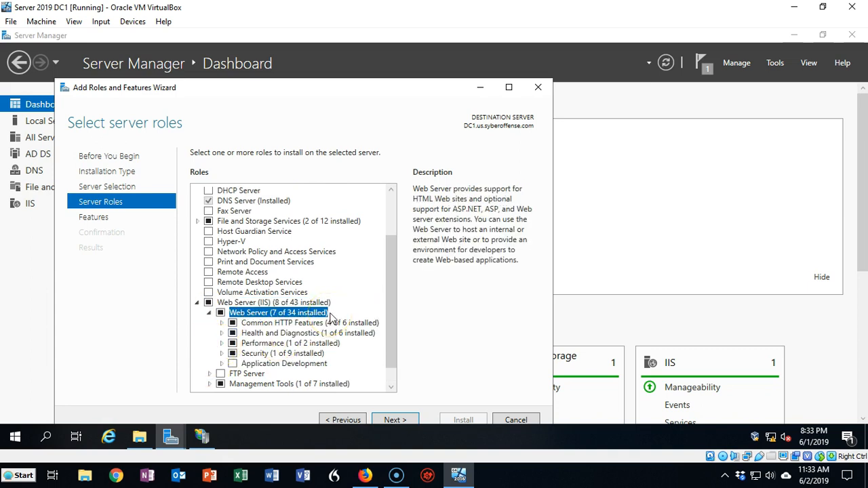
{"action": "scroll", "coordinate": [330, 316], "scroll_direction": "down", "scroll_amount": 1}
{"action": "left_click", "coordinate": [223, 333]}
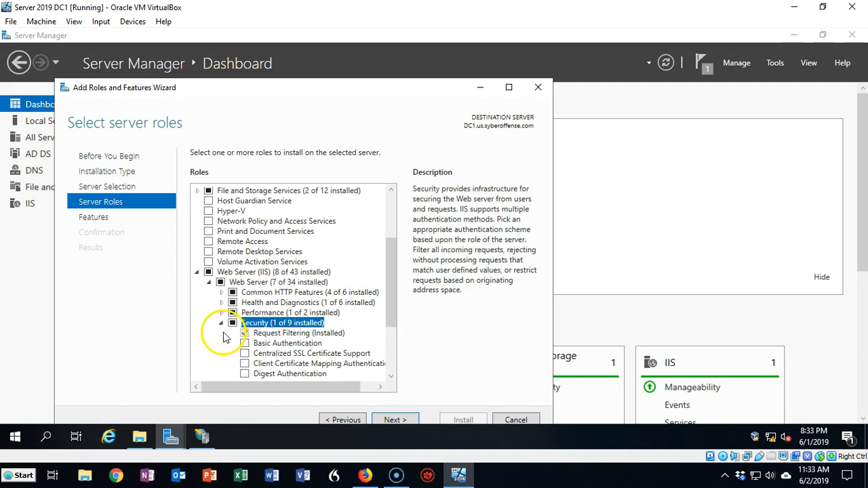
{"action": "left_click", "coordinate": [225, 343]}
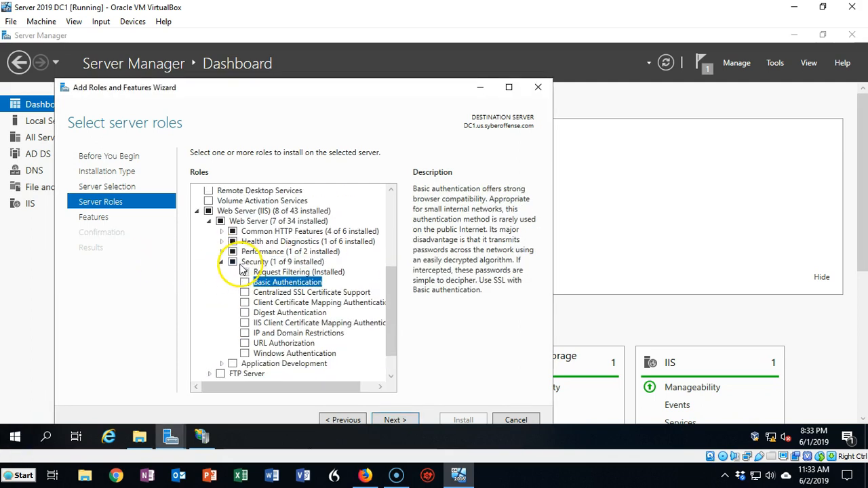
{"action": "left_click", "coordinate": [245, 354]}
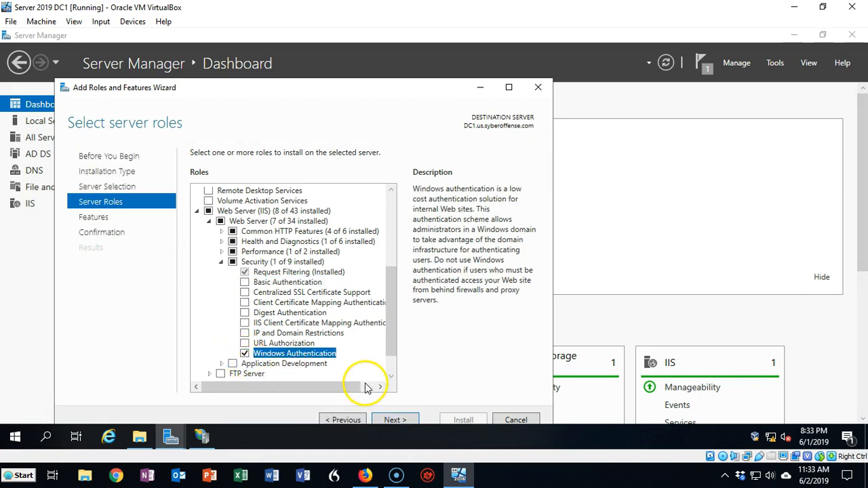
{"action": "left_click", "coordinate": [245, 283]}
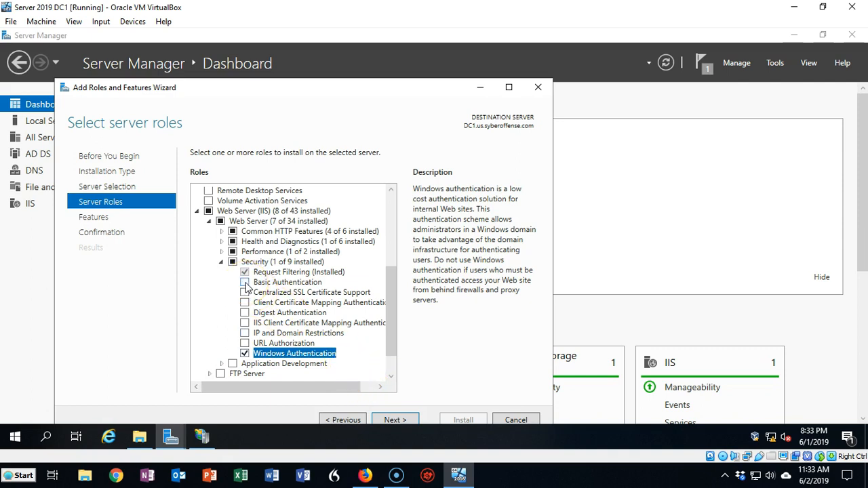
Install the selected role services without adding further features, and close the wizard when installation finishes.
{"action": "left_click", "coordinate": [394, 420]}
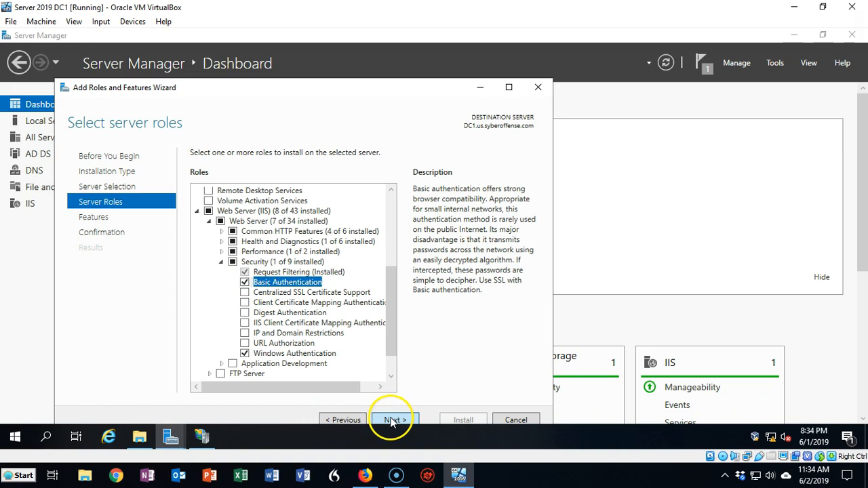
{"action": "left_click", "coordinate": [393, 420]}
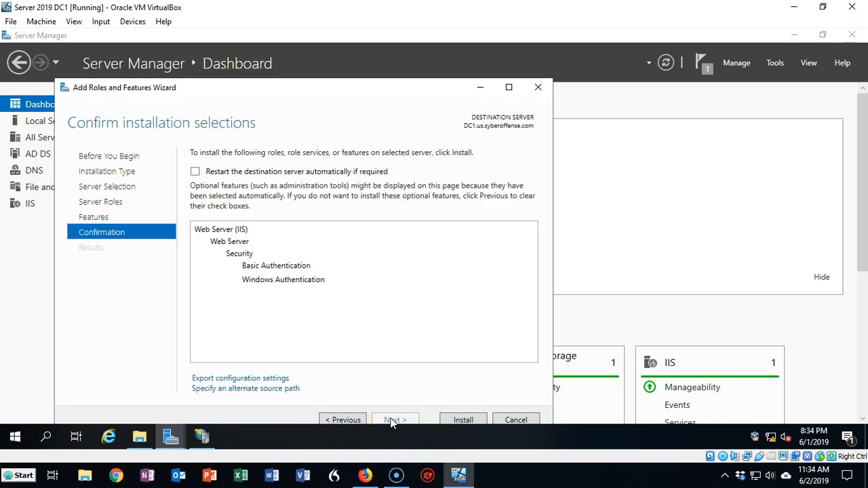
{"action": "left_click", "coordinate": [455, 421]}
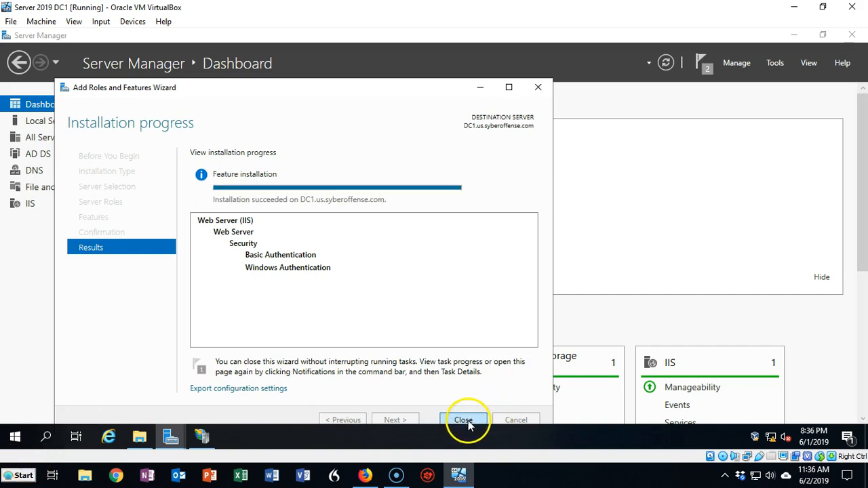
{"action": "left_click", "coordinate": [463, 420]}
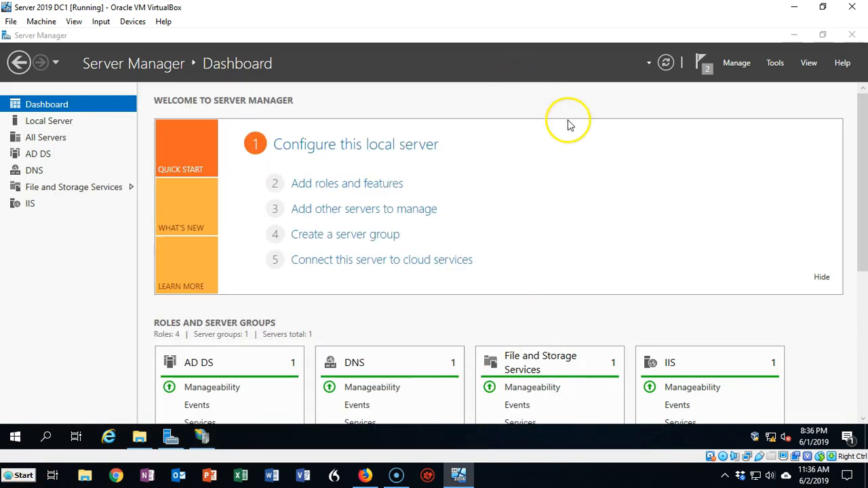
Close the open Internet Information Services (IIS) Manager, relaunch it from Server Manager and maximize its window.
{"action": "left_click", "coordinate": [200, 436]}
{"action": "left_click", "coordinate": [322, 314]}
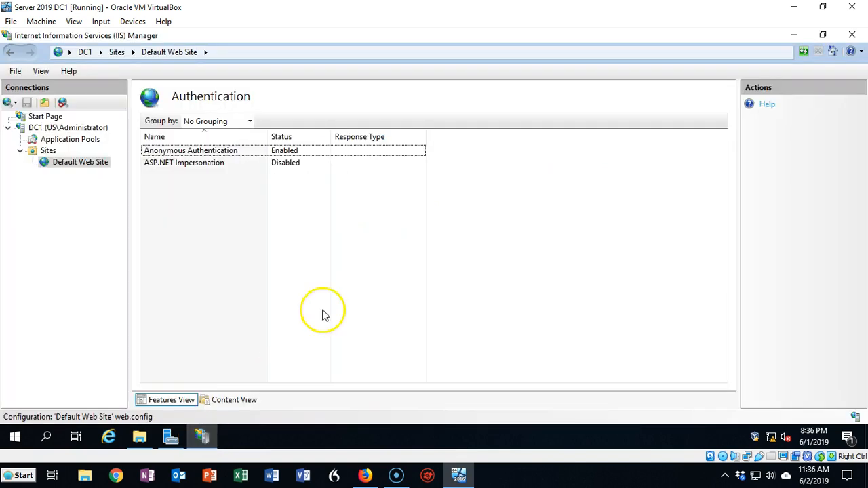
{"action": "left_click", "coordinate": [851, 36]}
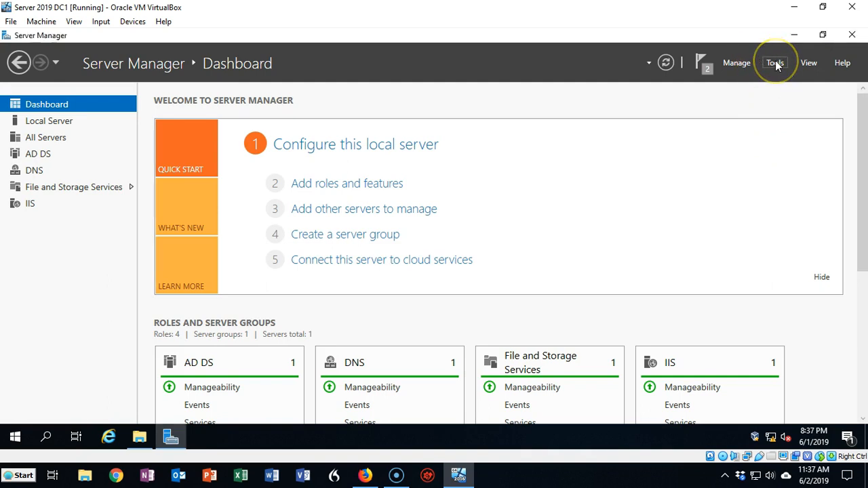
{"action": "left_click", "coordinate": [775, 63]}
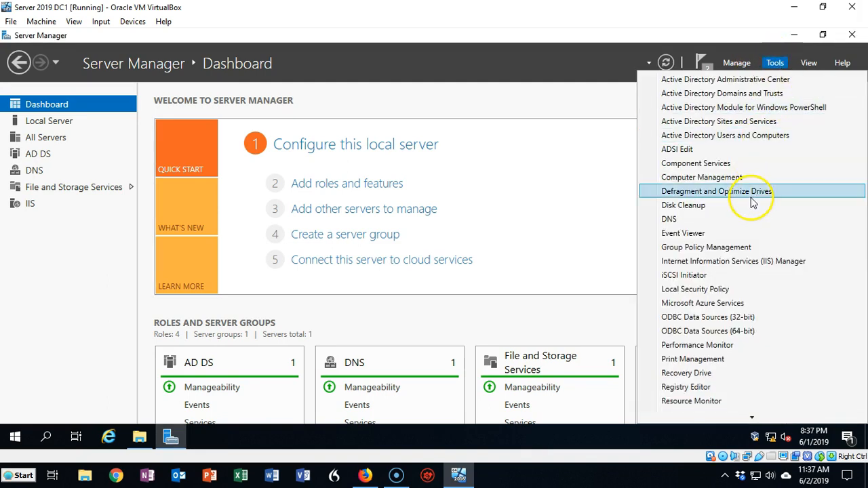
{"action": "left_click", "coordinate": [732, 263]}
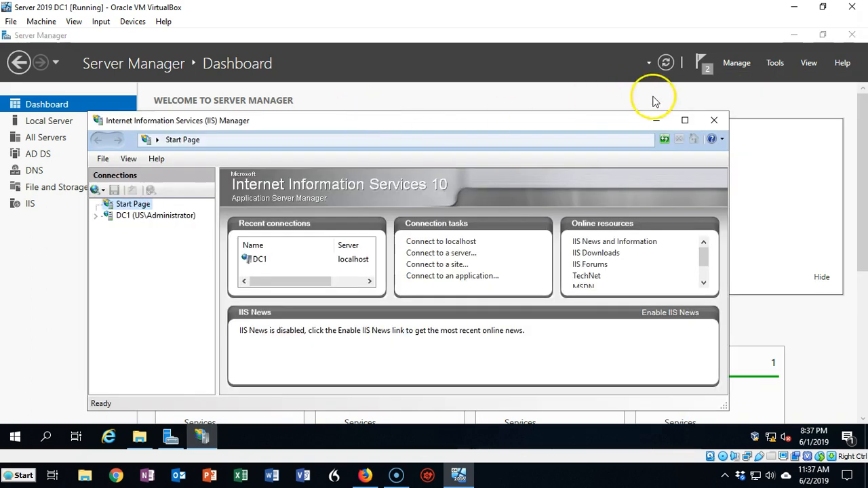
{"action": "left_click", "coordinate": [684, 120]}
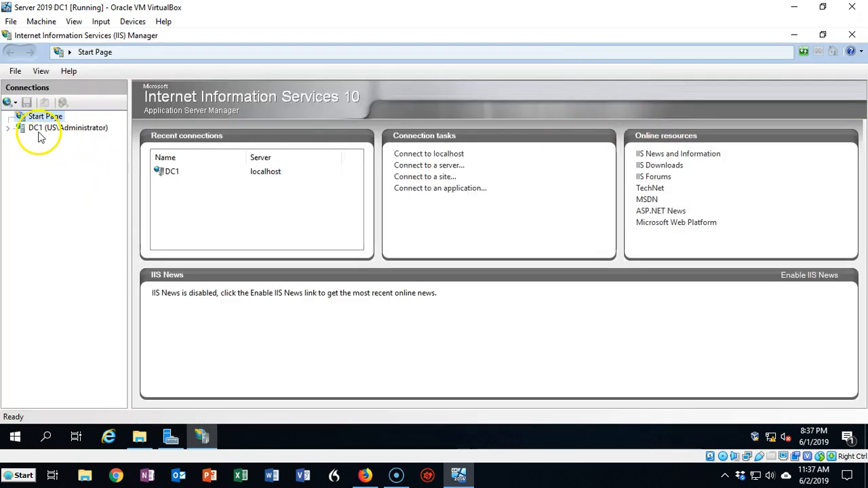
Expand the DC1 server down to Default Web Site and open that site's Authentication feature.
{"action": "left_click", "coordinate": [10, 131]}
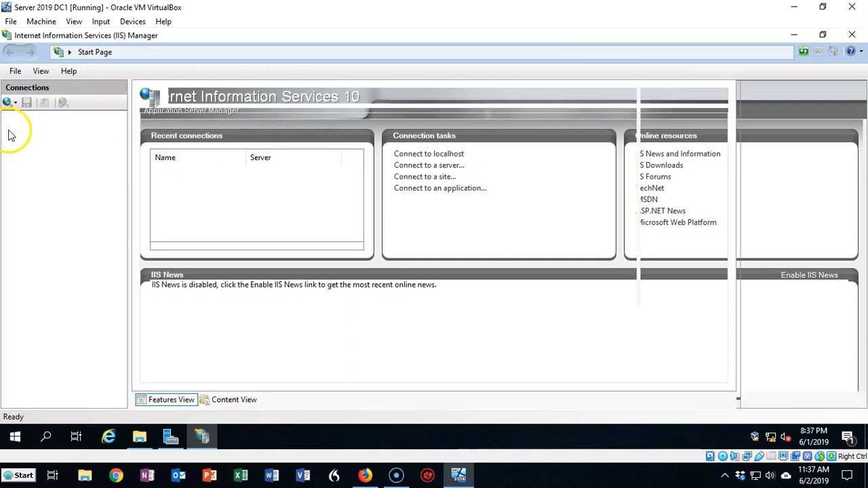
{"action": "left_click", "coordinate": [21, 152]}
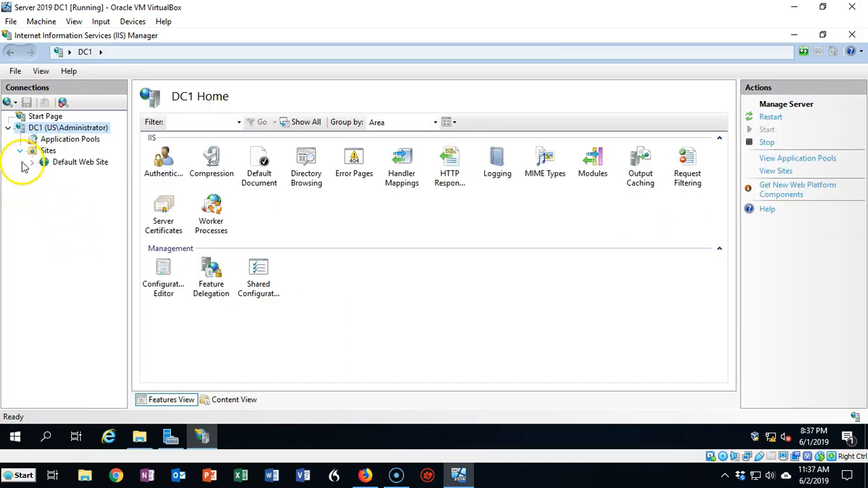
{"action": "left_click", "coordinate": [67, 166]}
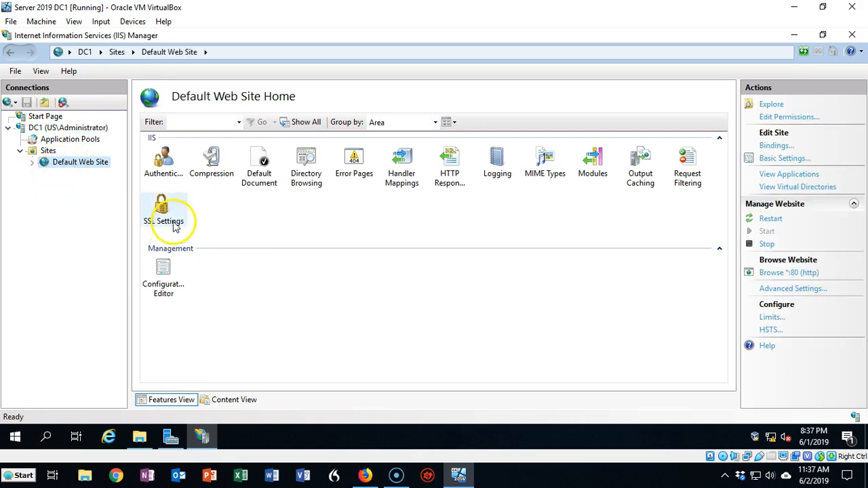
{"action": "left_click", "coordinate": [164, 156]}
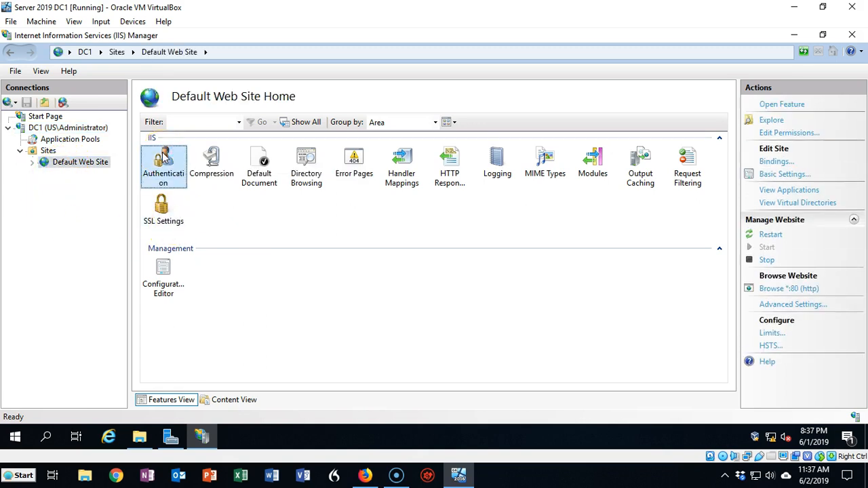
{"action": "double_click", "coordinate": [163, 156]}
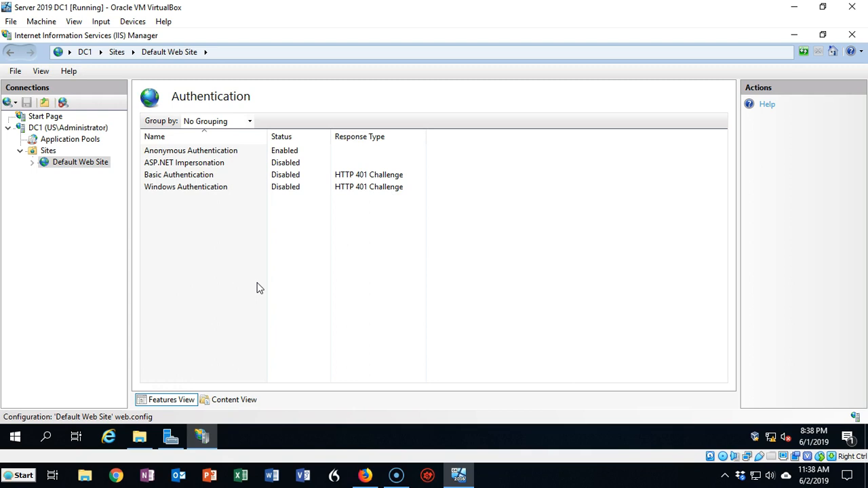
{"action": "left_click", "coordinate": [224, 345]}
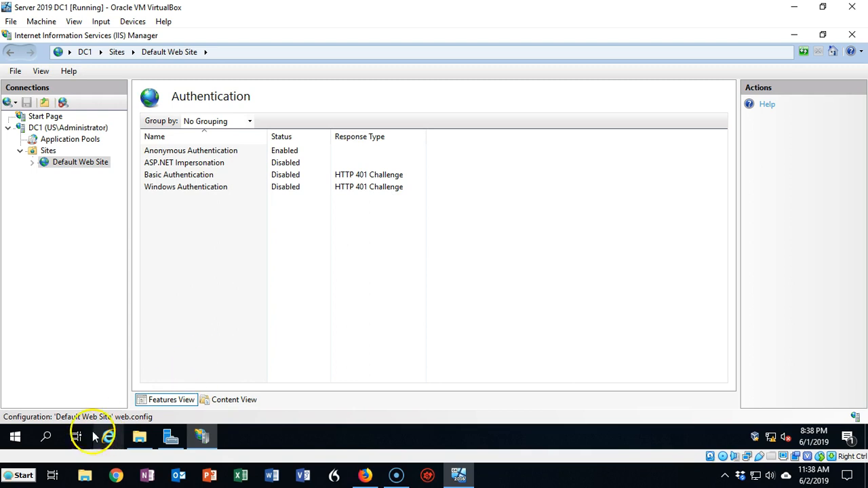
Disable Anonymous Authentication and enable Windows Authentication for Default Web Site.
{"action": "left_click", "coordinate": [195, 151]}
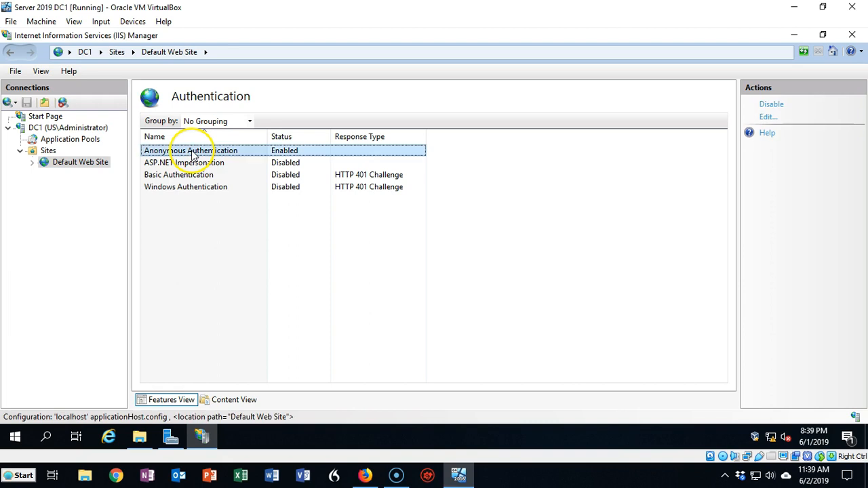
{"action": "left_click", "coordinate": [773, 103]}
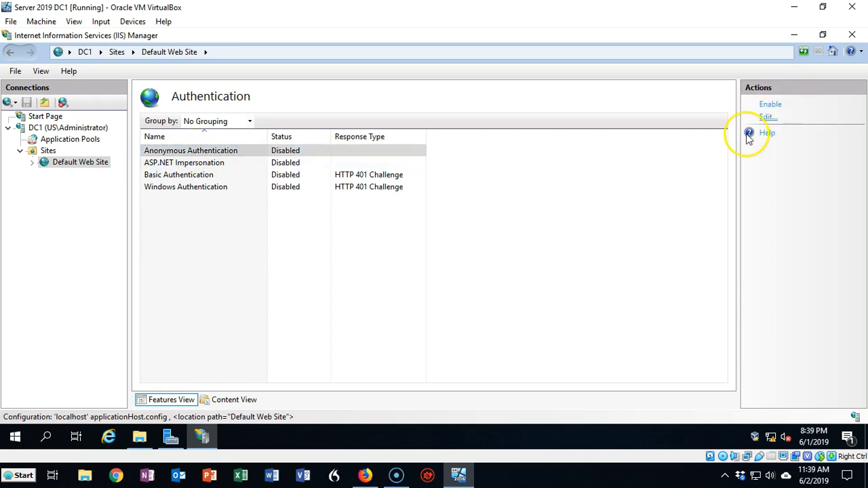
{"action": "left_click", "coordinate": [192, 188]}
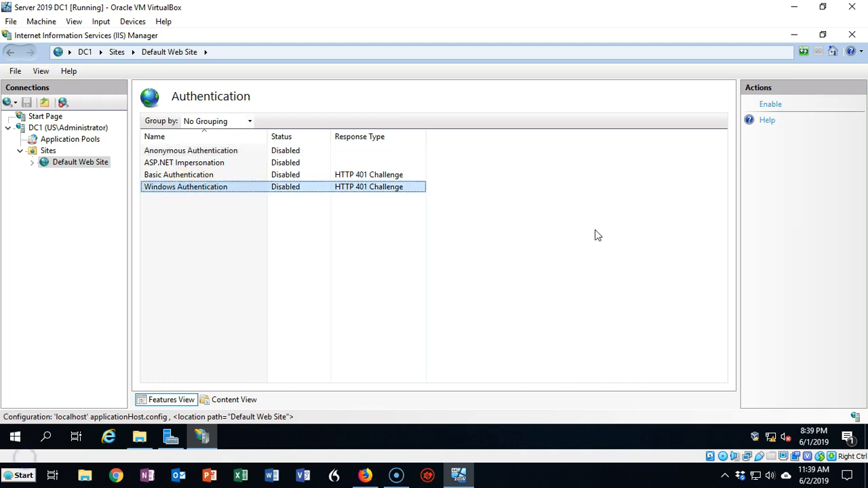
{"action": "left_click", "coordinate": [771, 105]}
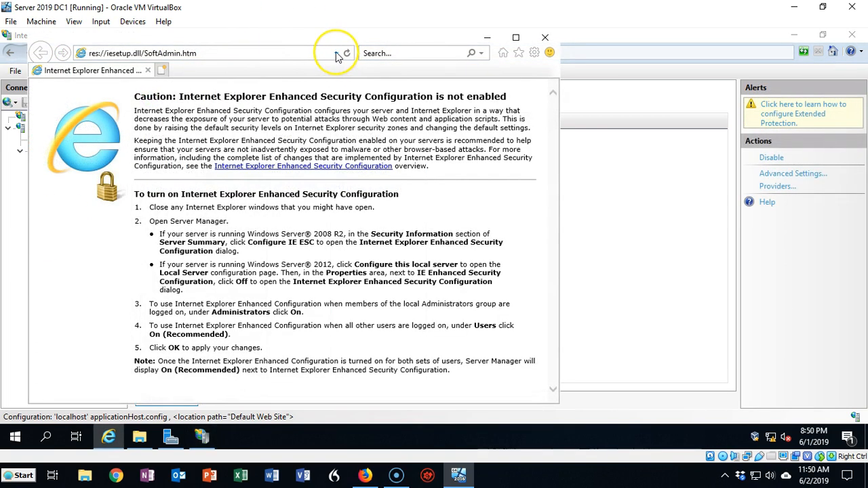
{"action": "left_click", "coordinate": [337, 55]}
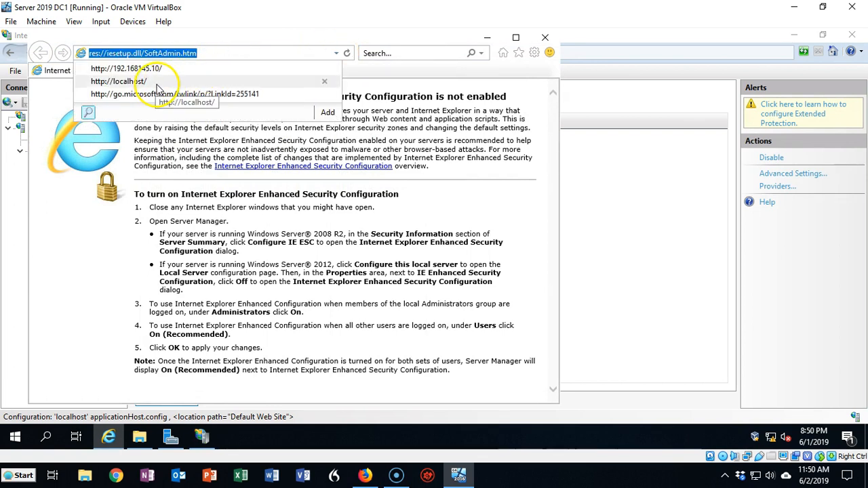
{"action": "type", "text": ".168.145.10/"}
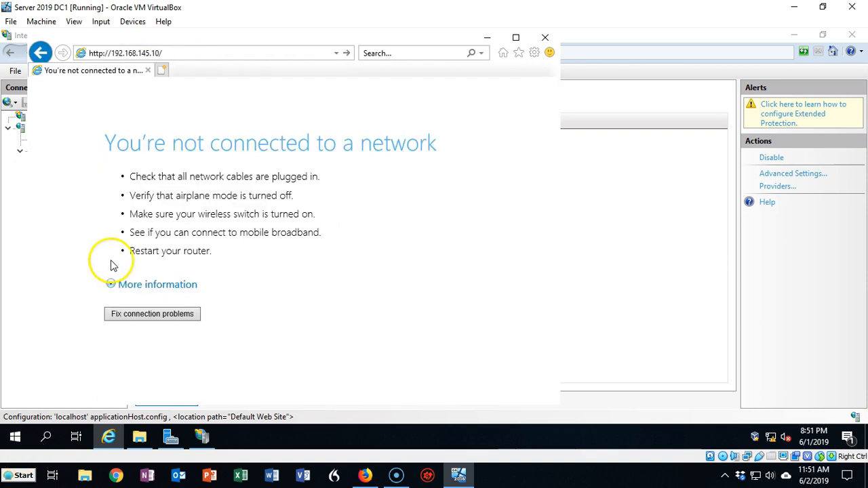
{"action": "left_click", "coordinate": [347, 54]}
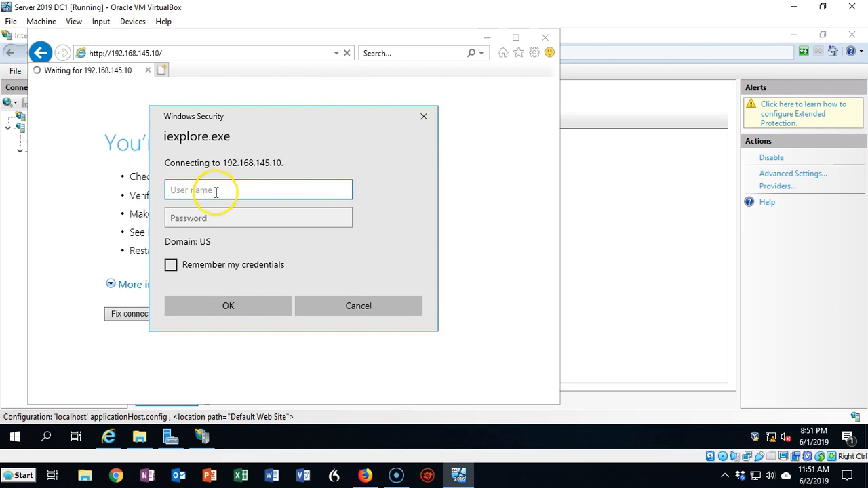
Sign in to the site as administrator with the account password, and return to IIS Manager.
{"action": "type", "text": "administrator"}
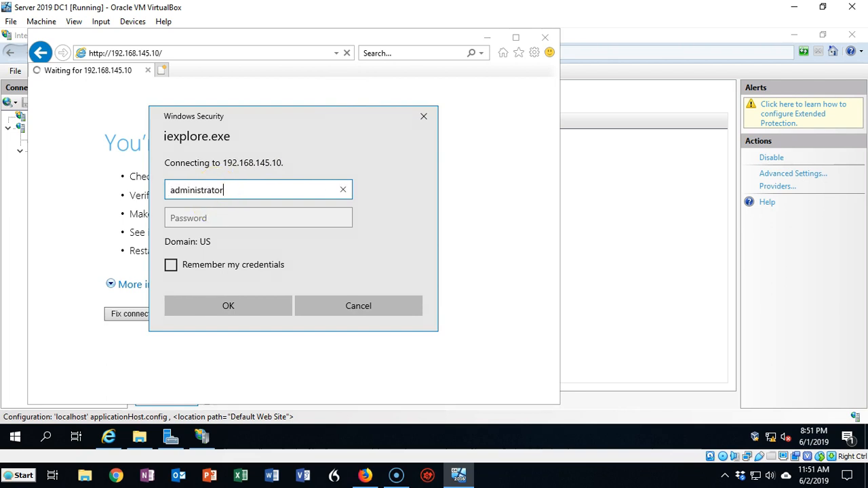
{"action": "left_click", "coordinate": [184, 217]}
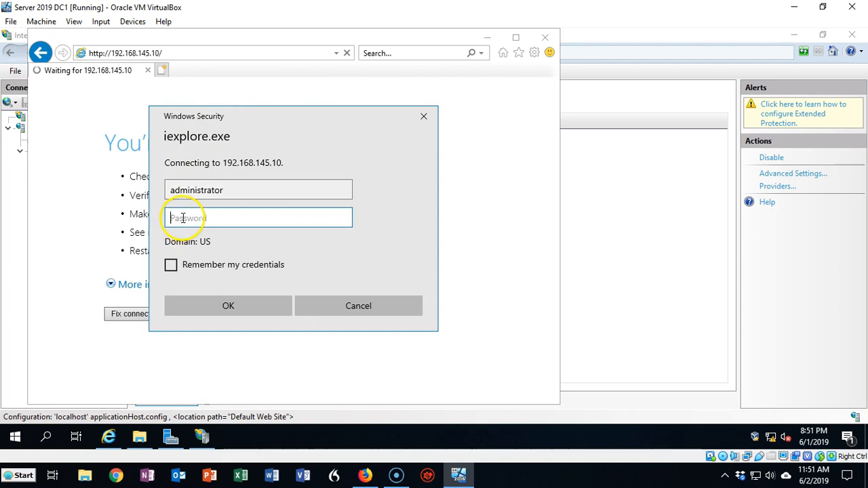
{"action": "type", "text": "••••••••••••"}
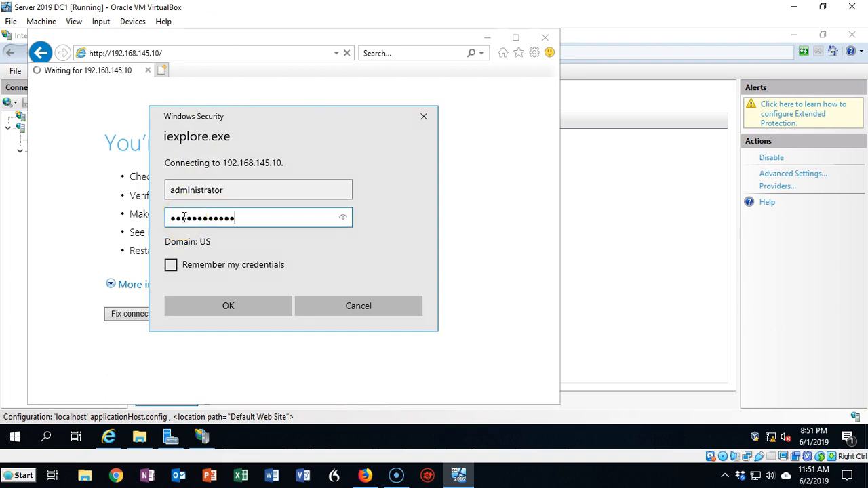
{"action": "key", "text": "Return"}
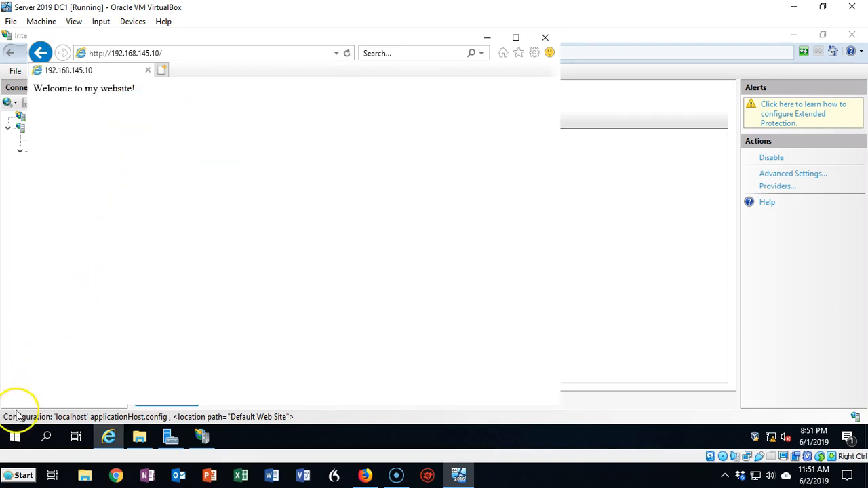
{"action": "left_click", "coordinate": [54, 330]}
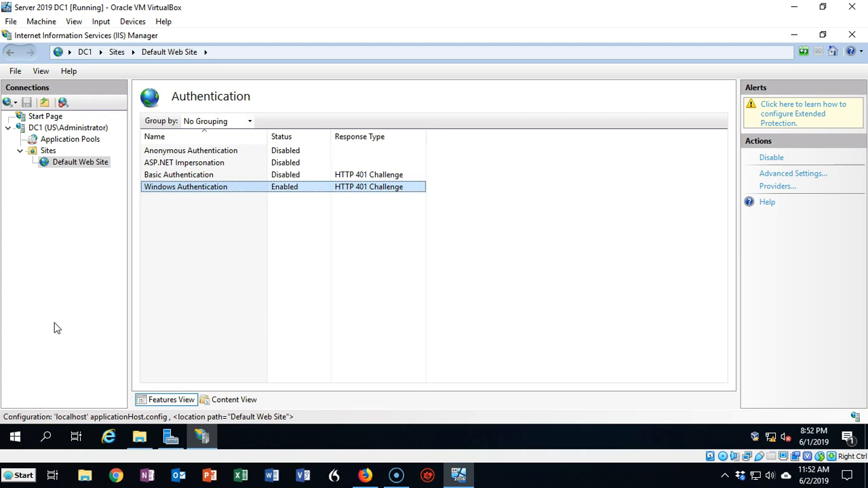
Toggle Anonymous Authentication on and back off, and Windows Authentication off and back on, for Default Web Site.
{"action": "left_click", "coordinate": [216, 152]}
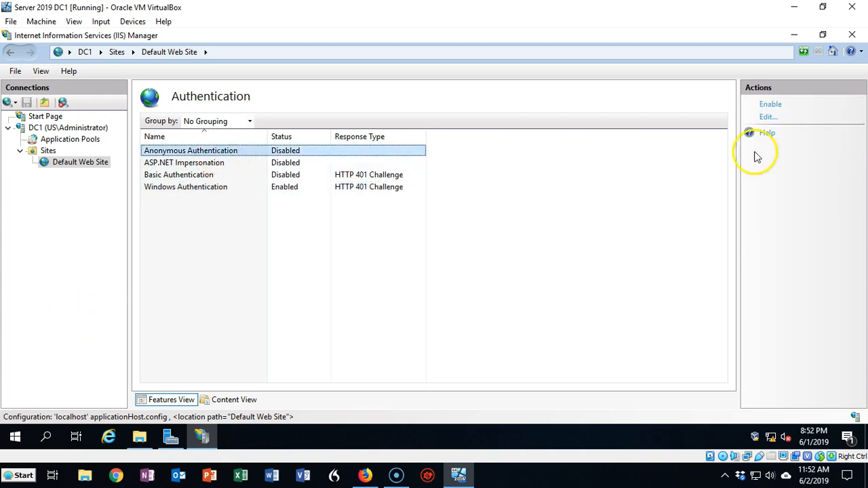
{"action": "left_click", "coordinate": [776, 107]}
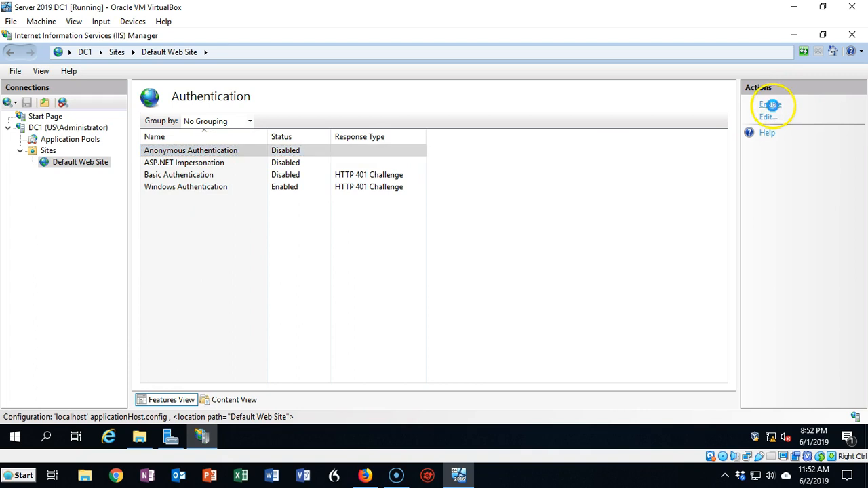
{"action": "left_click", "coordinate": [772, 107]}
{"action": "left_click", "coordinate": [200, 189]}
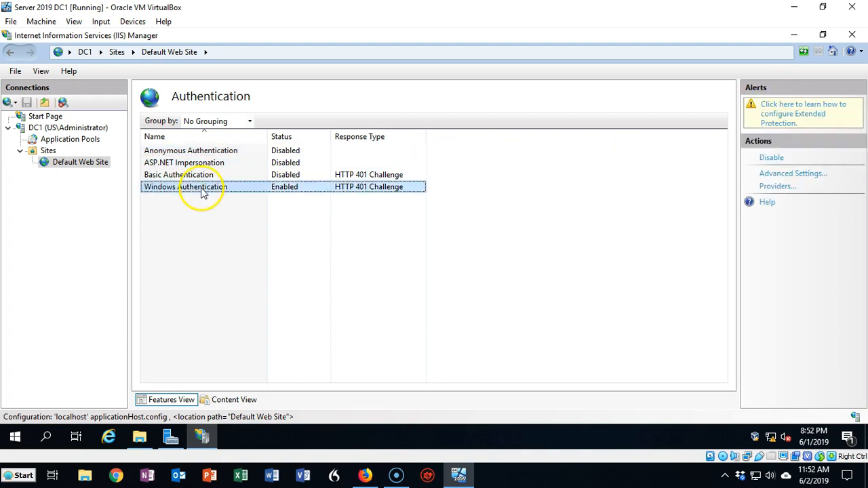
{"action": "left_click", "coordinate": [774, 157]}
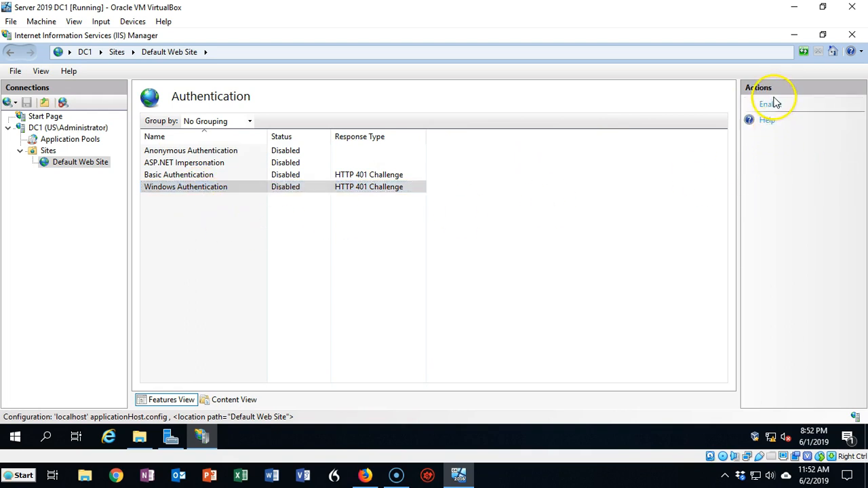
{"action": "left_click", "coordinate": [771, 105]}
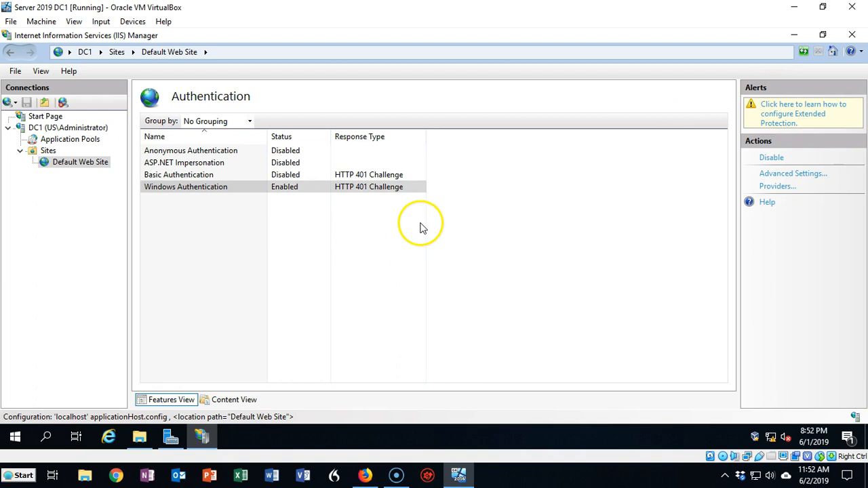
Try to stop Default Web Site through its website management commands.
{"action": "right_click", "coordinate": [63, 167]}
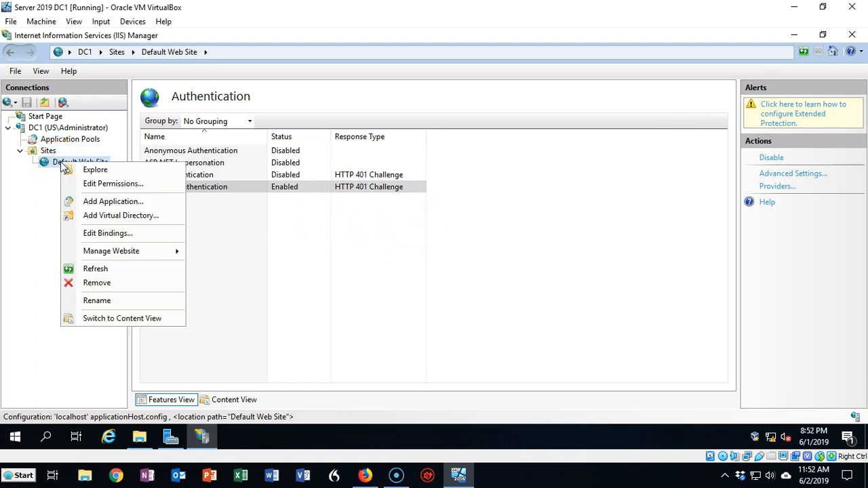
{"action": "mouse_move", "coordinate": [102, 252]}
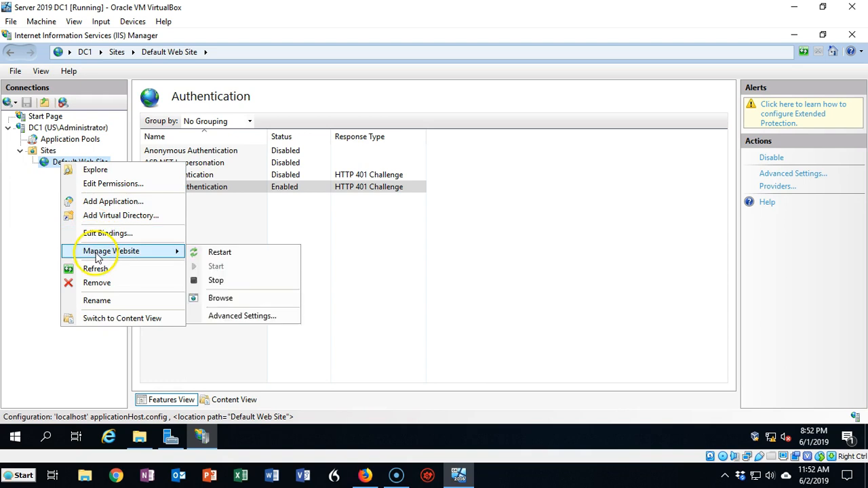
{"action": "left_click", "coordinate": [216, 281]}
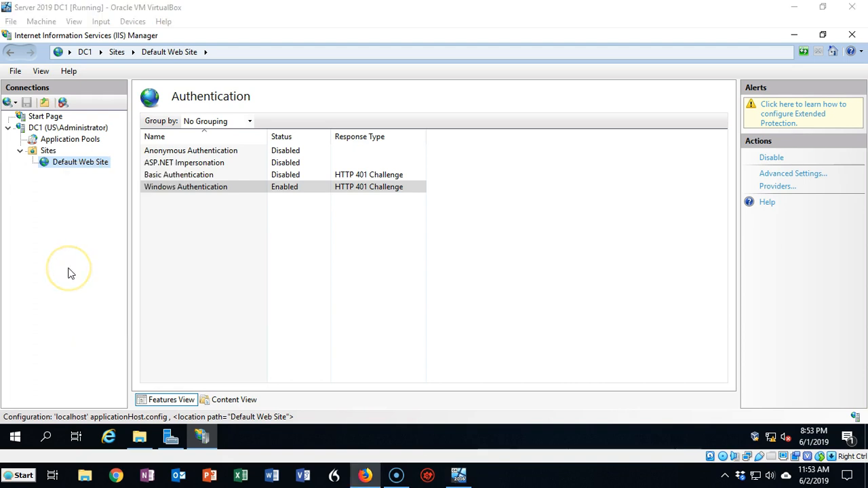